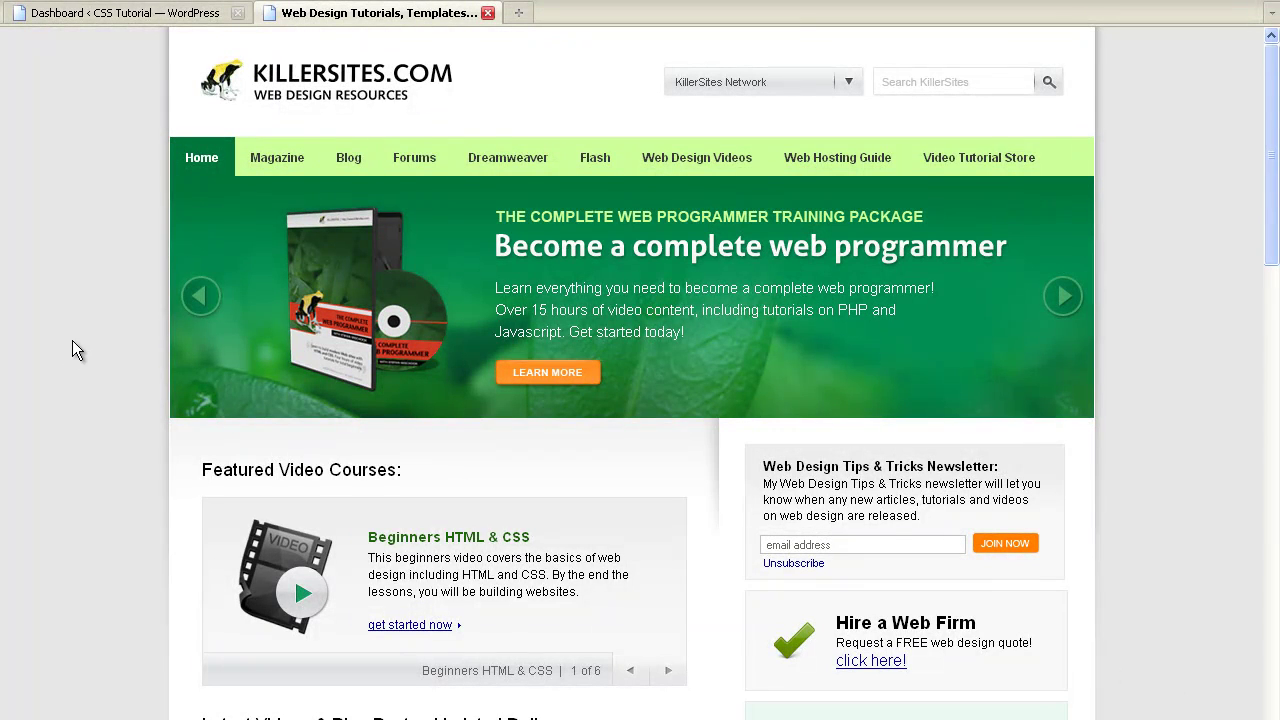
# Step: Go from the admin dashboard to the blog's public site
pyautogui.click(84, 14)
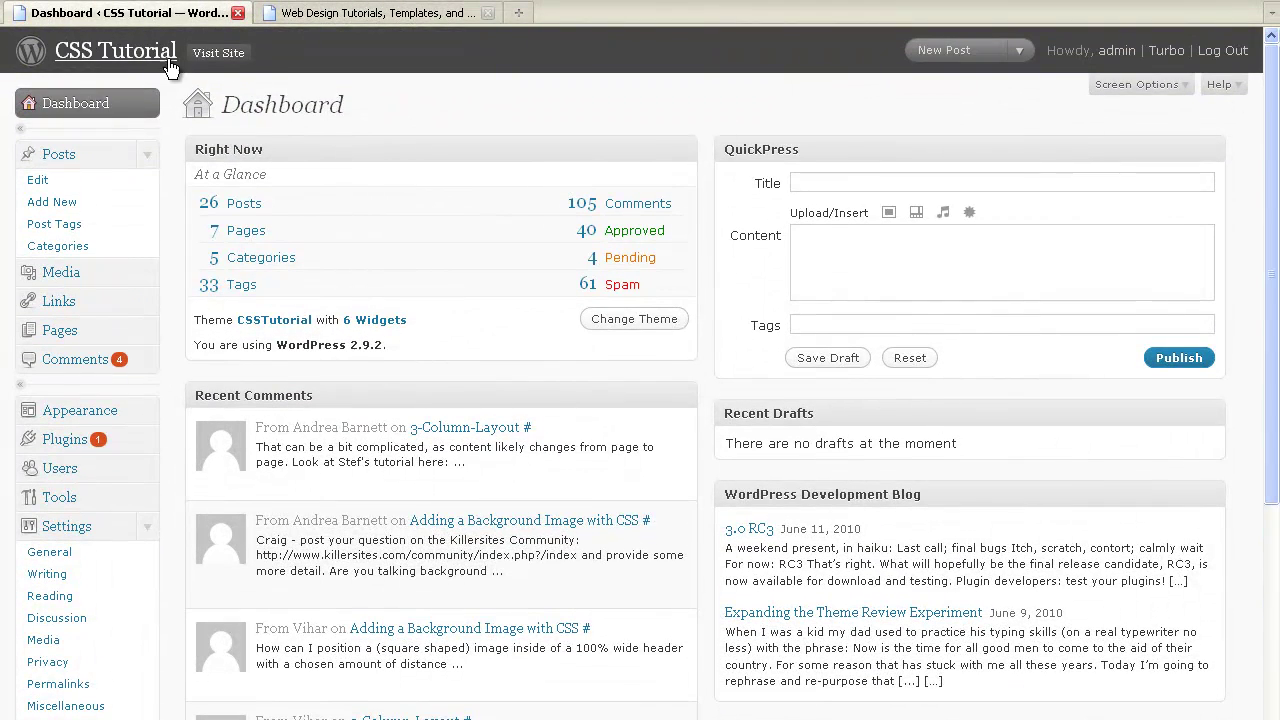
pyautogui.click(229, 55)
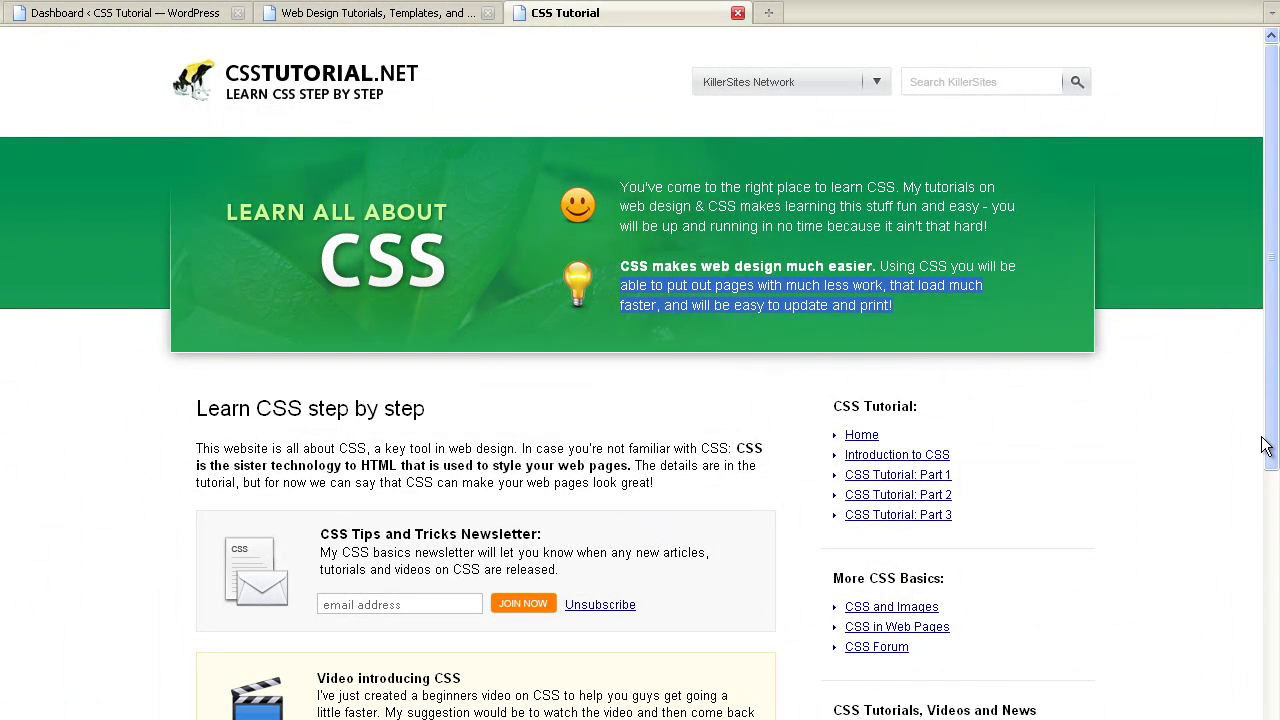
pyautogui.scroll(-5, 1230, 470)
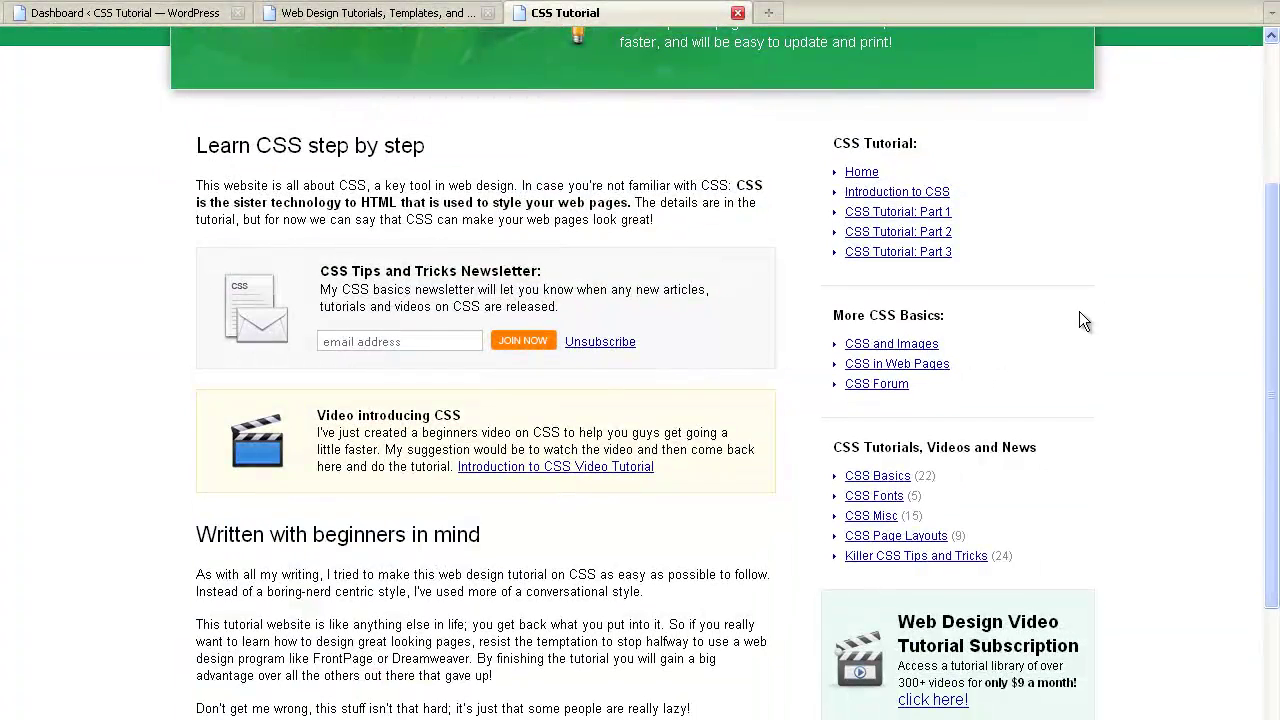
# Step: Open the CSS Basics category archive from the sidebar and scroll through its posts
pyautogui.click(870, 478)
pyautogui.scroll(-5, 654, 482)
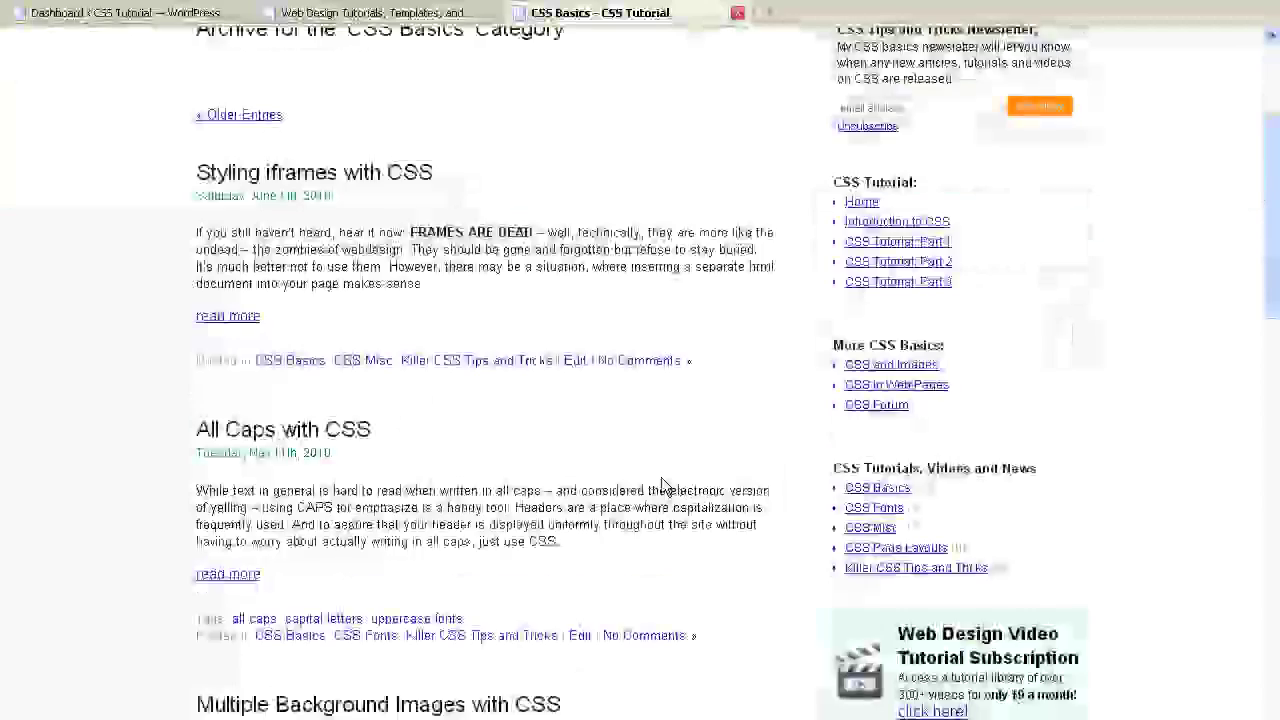
pyautogui.scroll(-5, 661, 477)
pyautogui.scroll(-5, 661, 477)
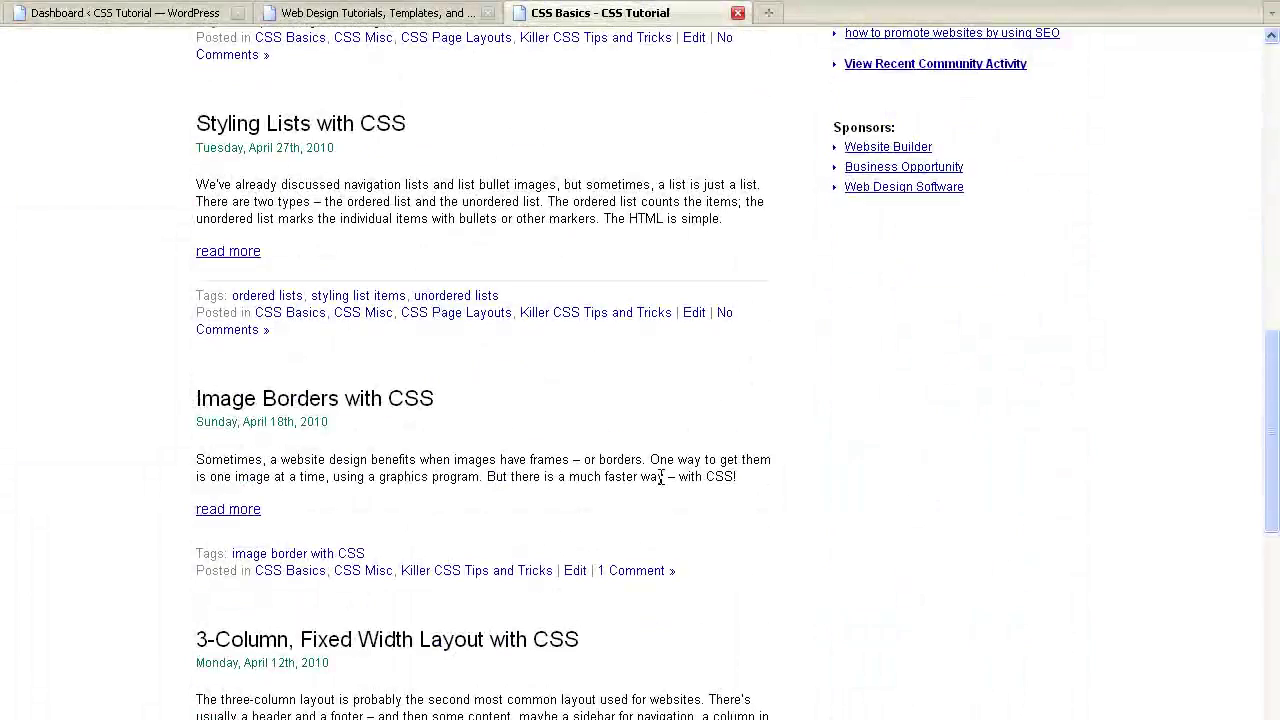
pyautogui.scroll(5, 661, 477)
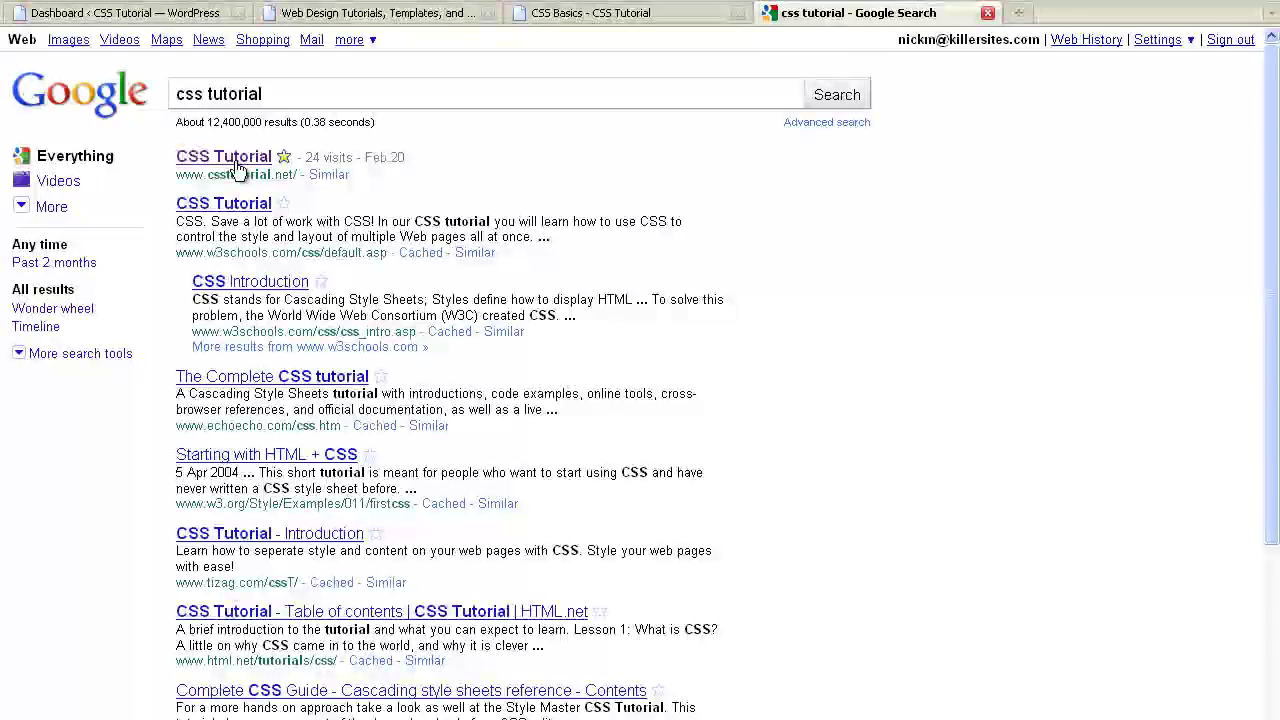
# Step: Return to the CSS Basics archive tab and scroll through its posts
pyautogui.click(545, 15)
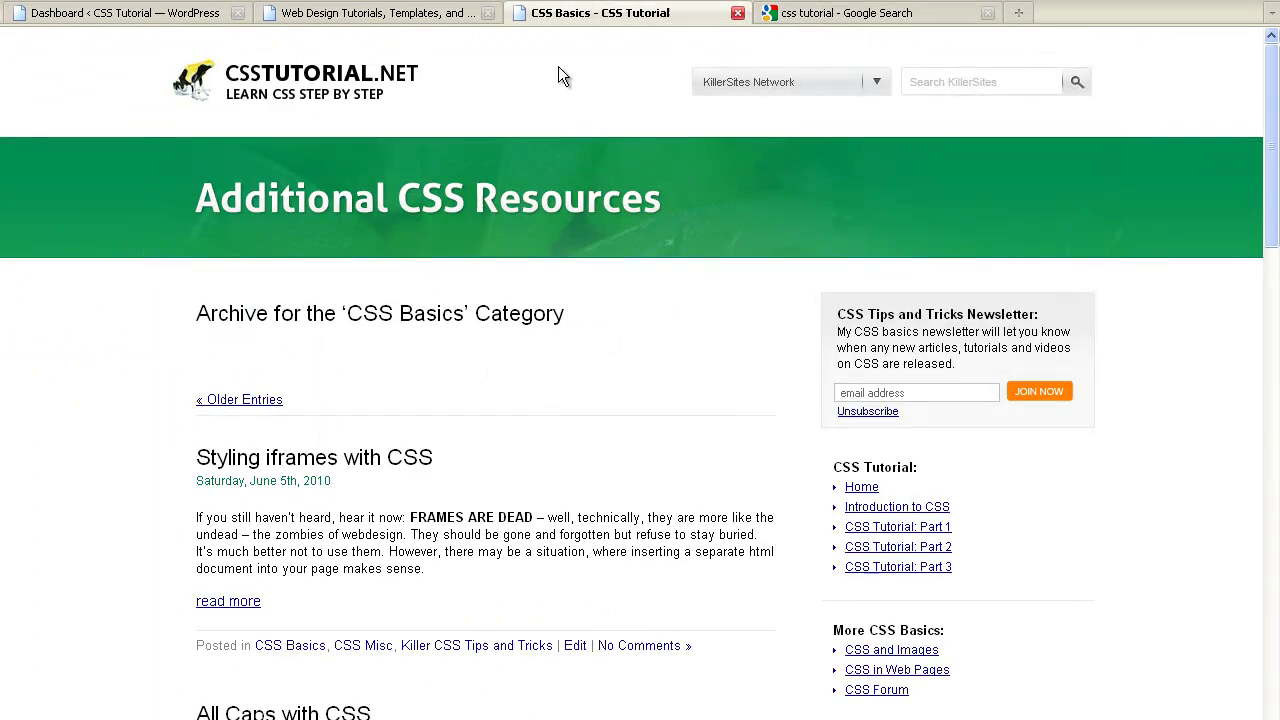
pyautogui.scroll(-3, 543, 434)
pyautogui.scroll(-2, 500, 480)
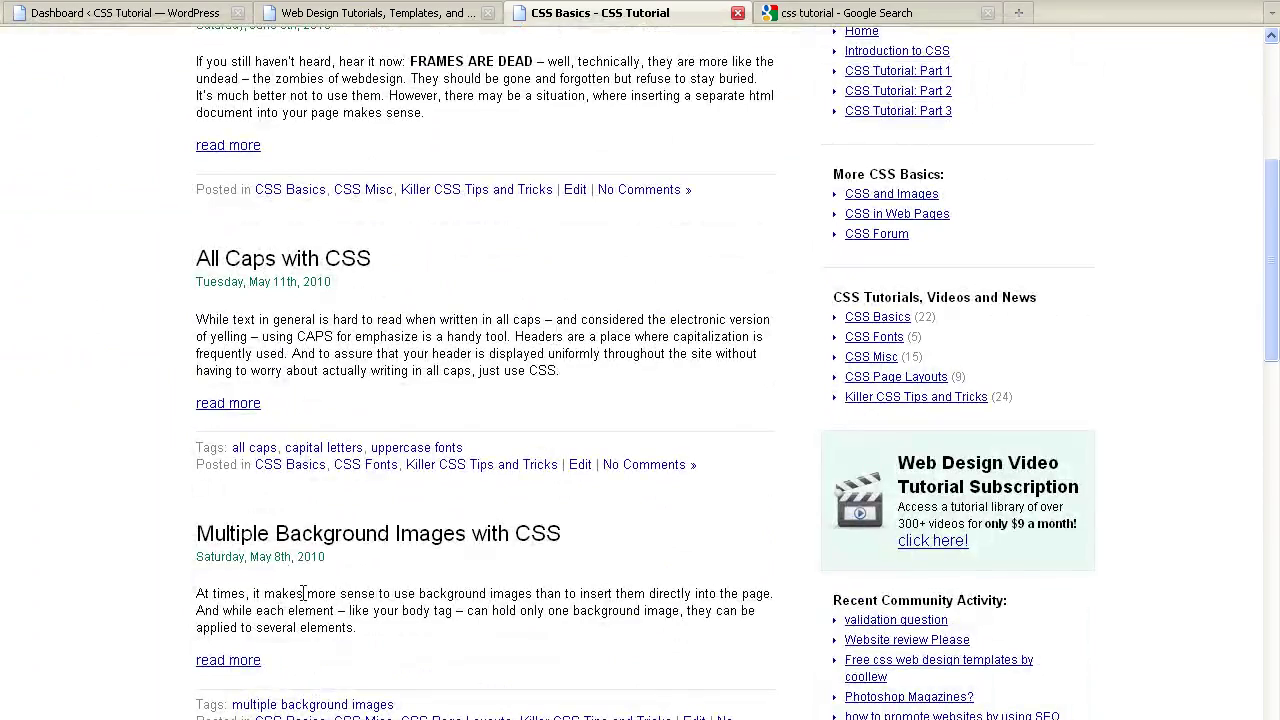
pyautogui.scroll(-2, 417, 565)
pyautogui.scroll(2, 422, 502)
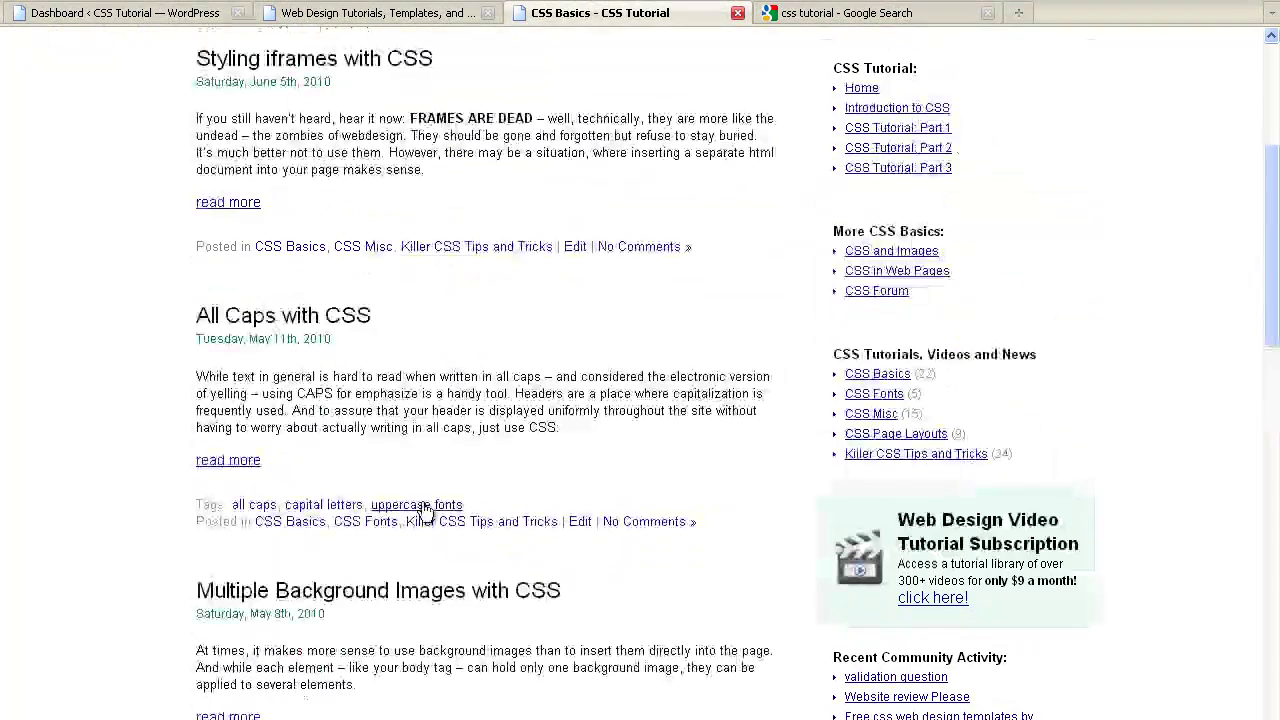
pyautogui.scroll(5, 422, 510)
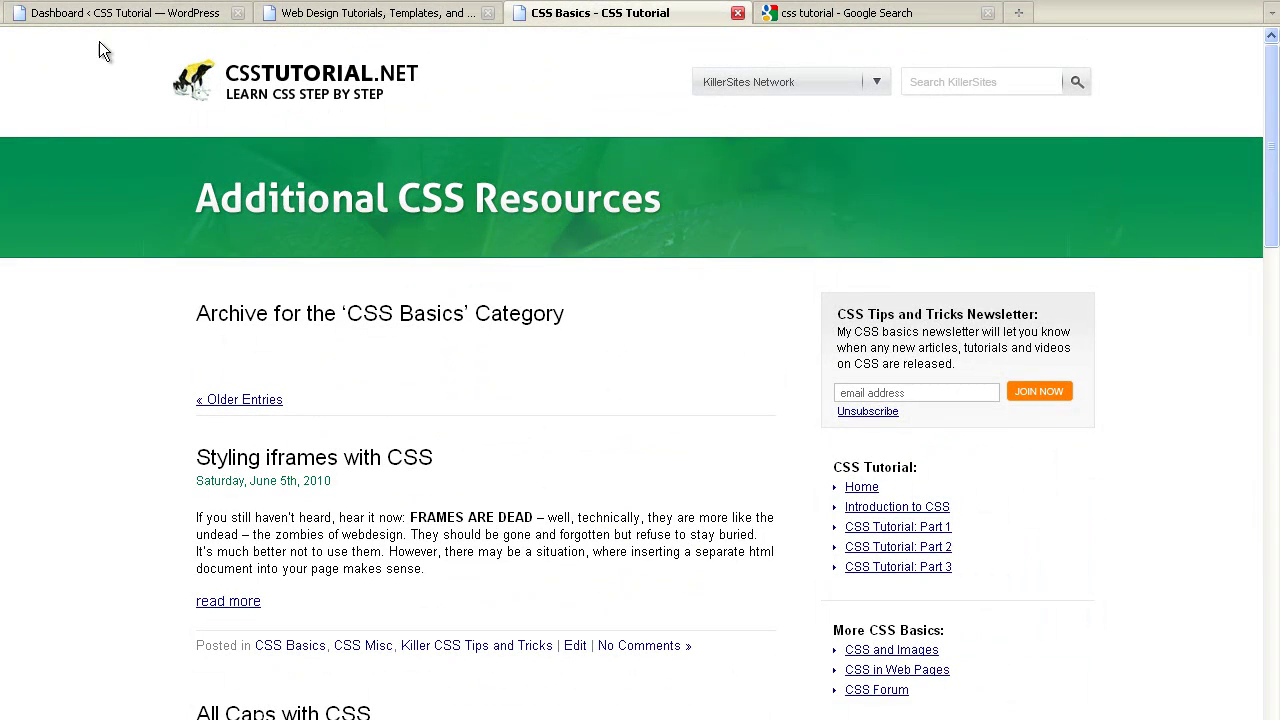
# Step: Load the CSSTutorial.net home page and browse it top to bottom
pyautogui.click(215, 84)
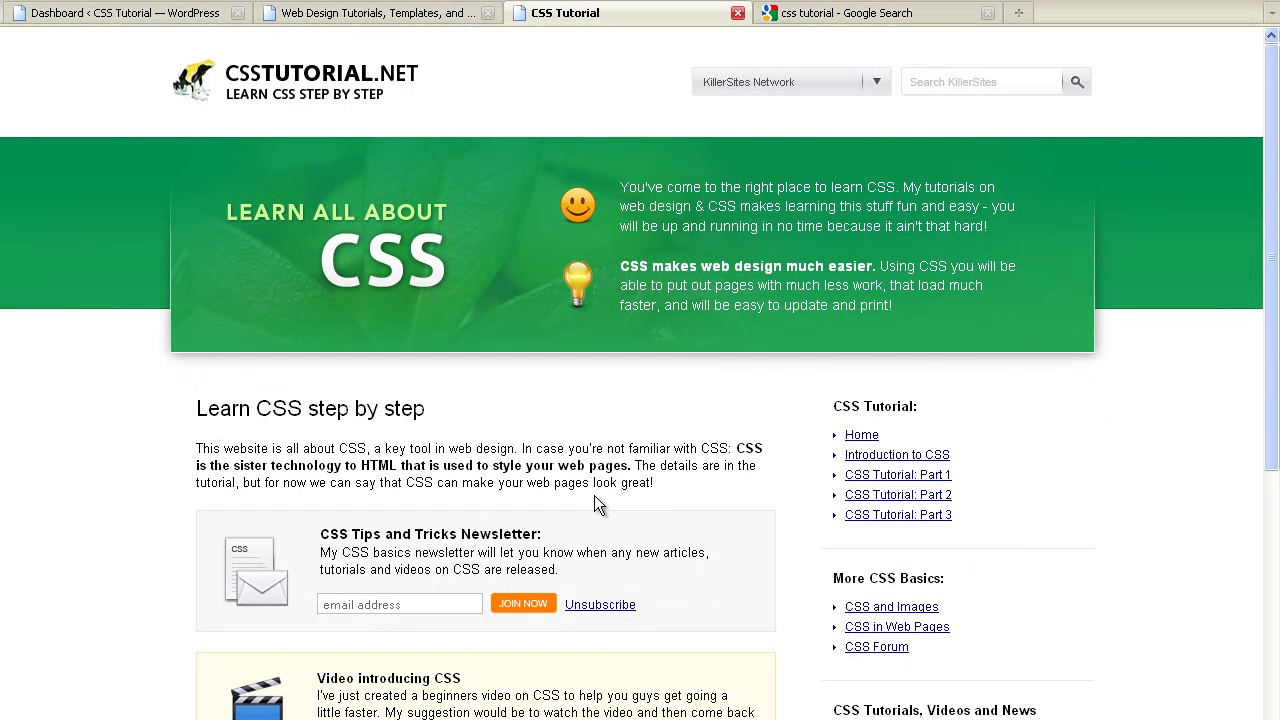
pyautogui.scroll(-2, 594, 496)
pyautogui.scroll(-3, 594, 496)
pyautogui.scroll(-2, 594, 496)
pyautogui.scroll(-1, 594, 496)
pyautogui.scroll(8, 594, 495)
# Step: Open Settings > Privacy, with visibility set to everyone, including search engines
pyautogui.click(110, 13)
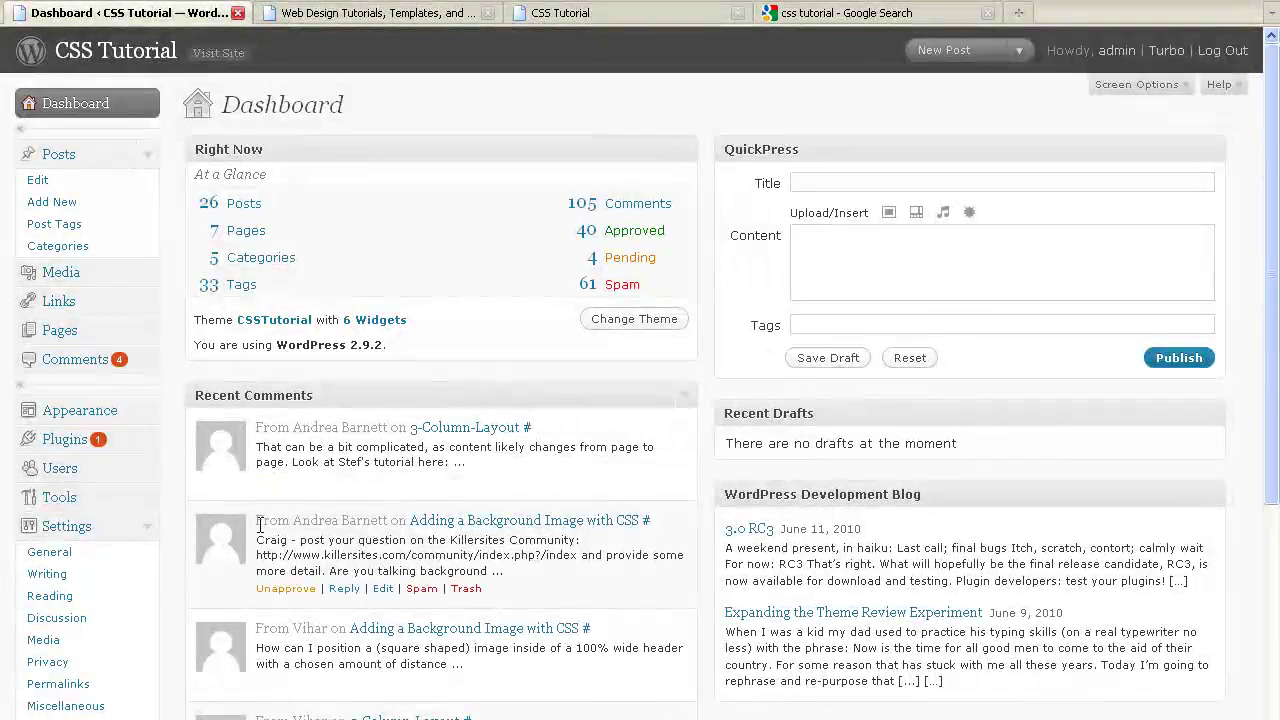
pyautogui.scroll(-4, 175, 557)
pyautogui.scroll(-5, 174, 588)
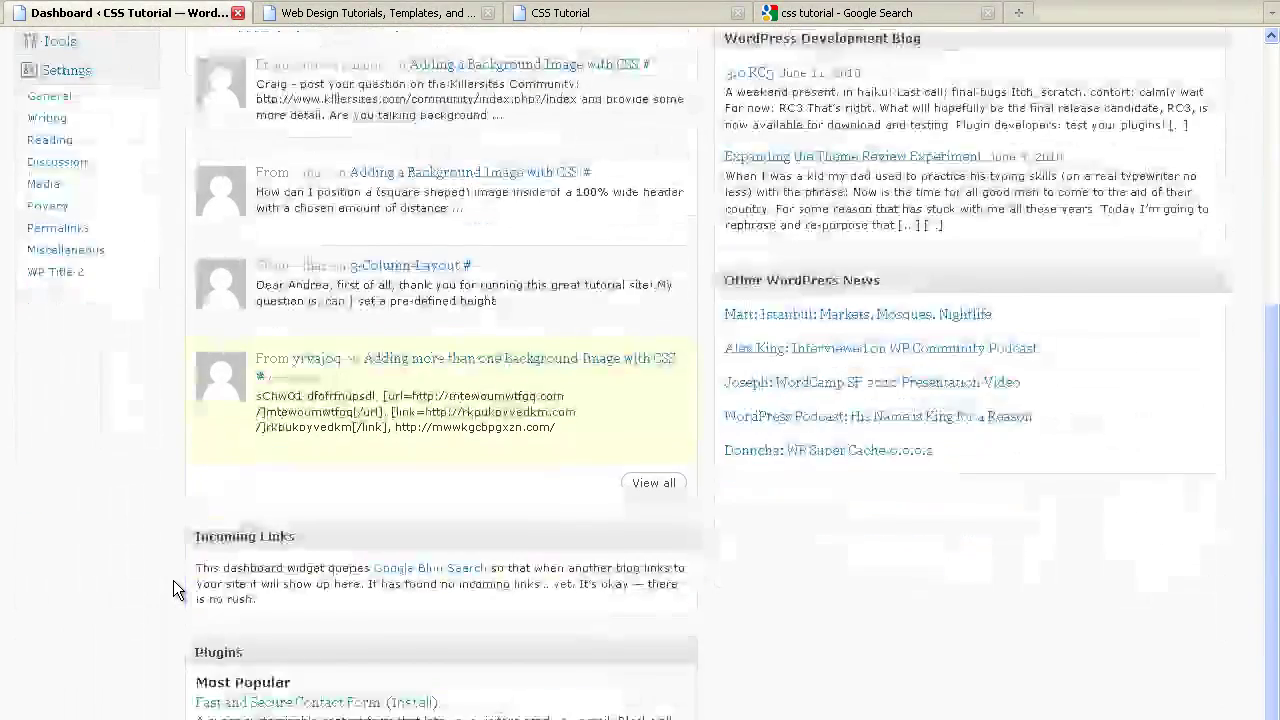
pyautogui.scroll(5, 173, 585)
pyautogui.scroll(-2, 173, 585)
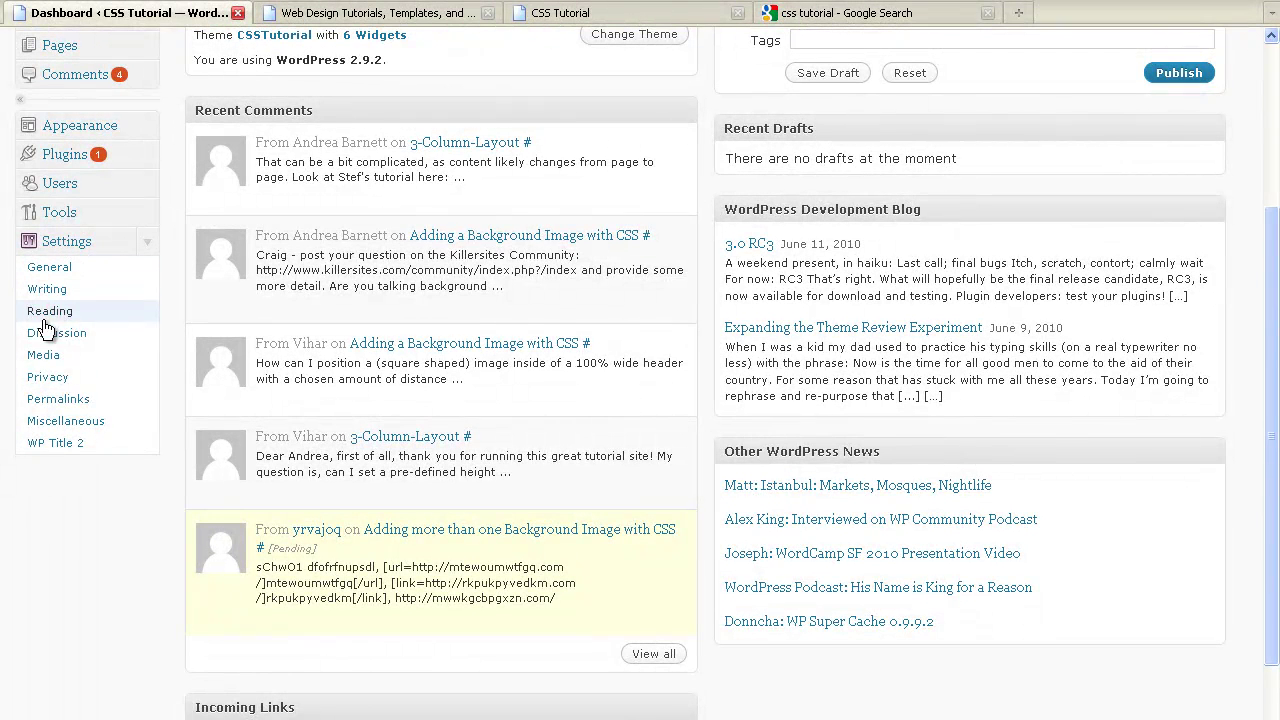
pyautogui.click(47, 377)
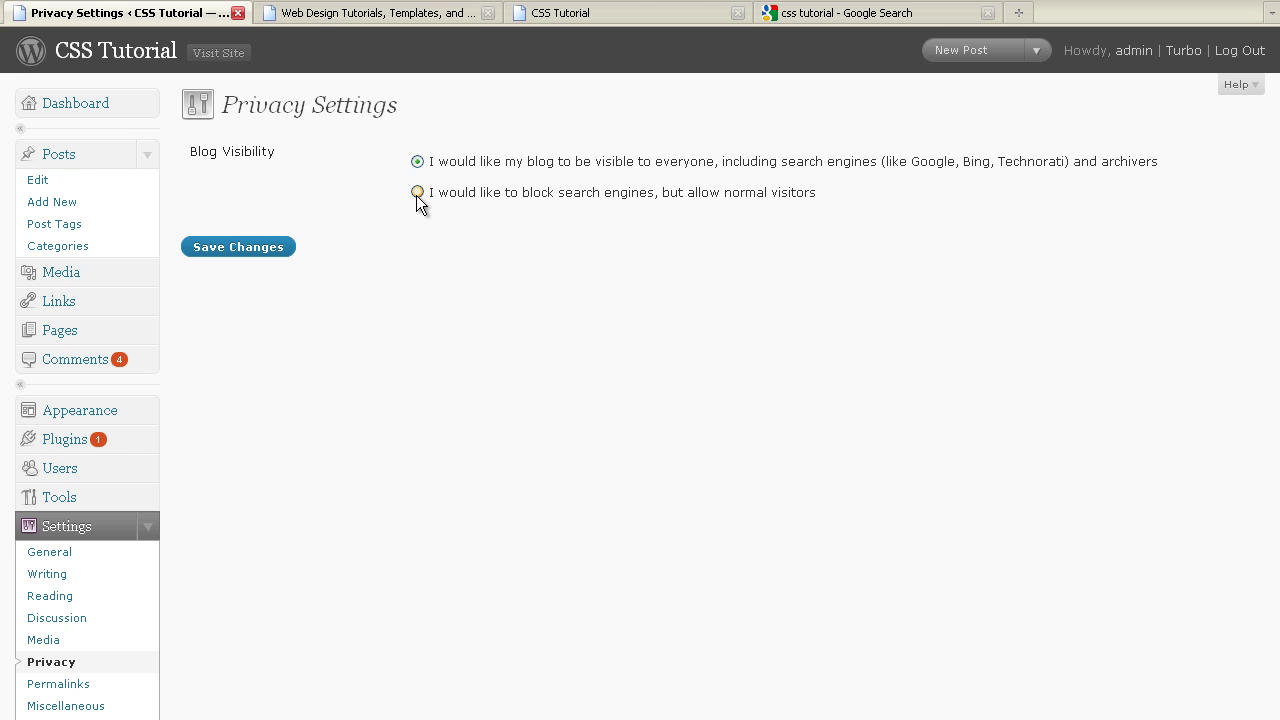
pyautogui.click(417, 161)
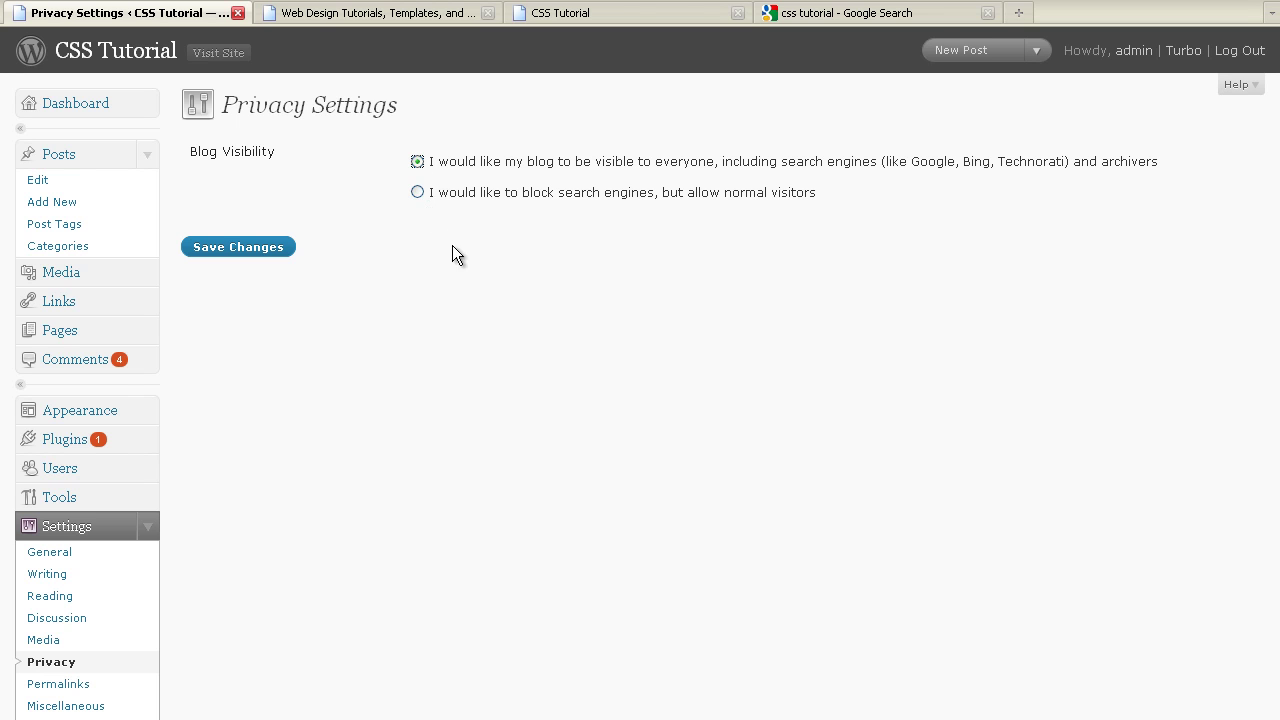